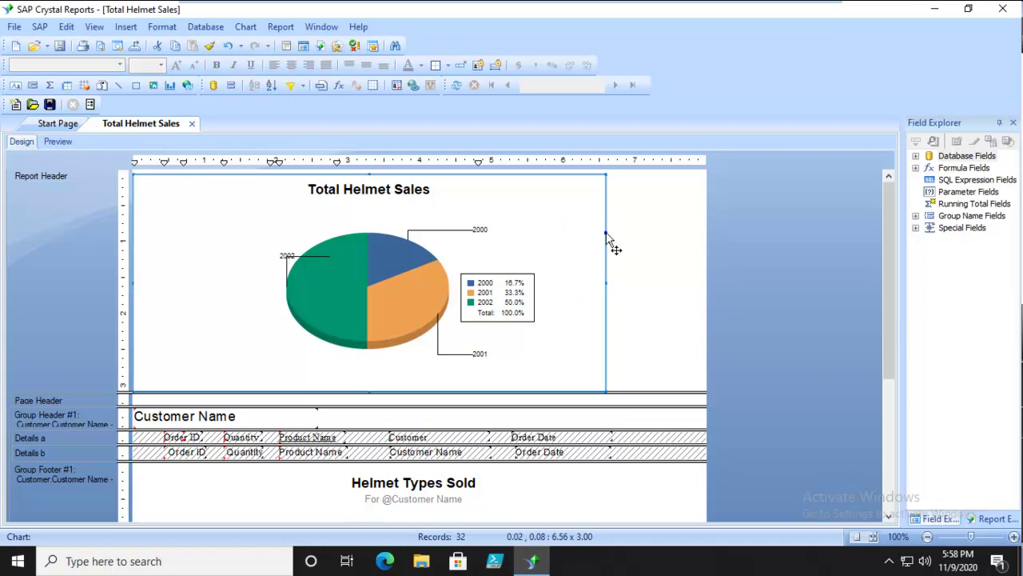
# - Review the common, border and hyperlink format settings of the Total Helmet Sales chart, leaving them as they are
pyautogui.rightClick(607, 236)
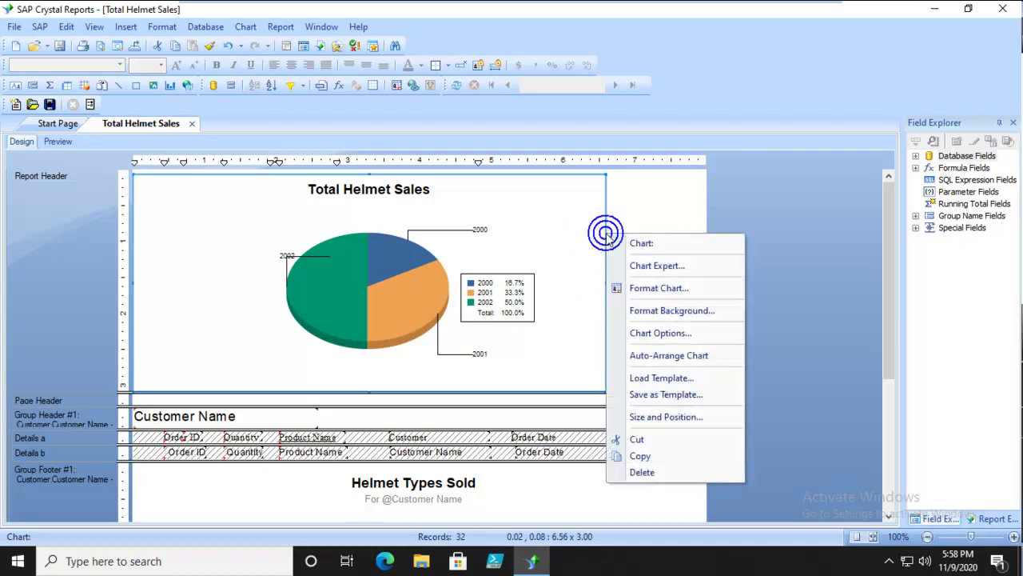
pyautogui.click(652, 289)
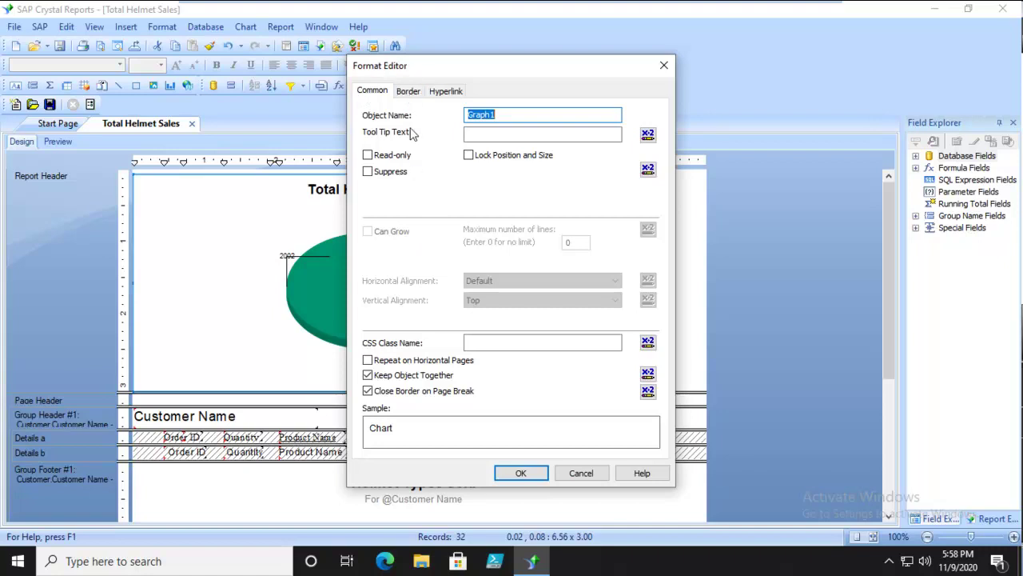
pyautogui.click(408, 92)
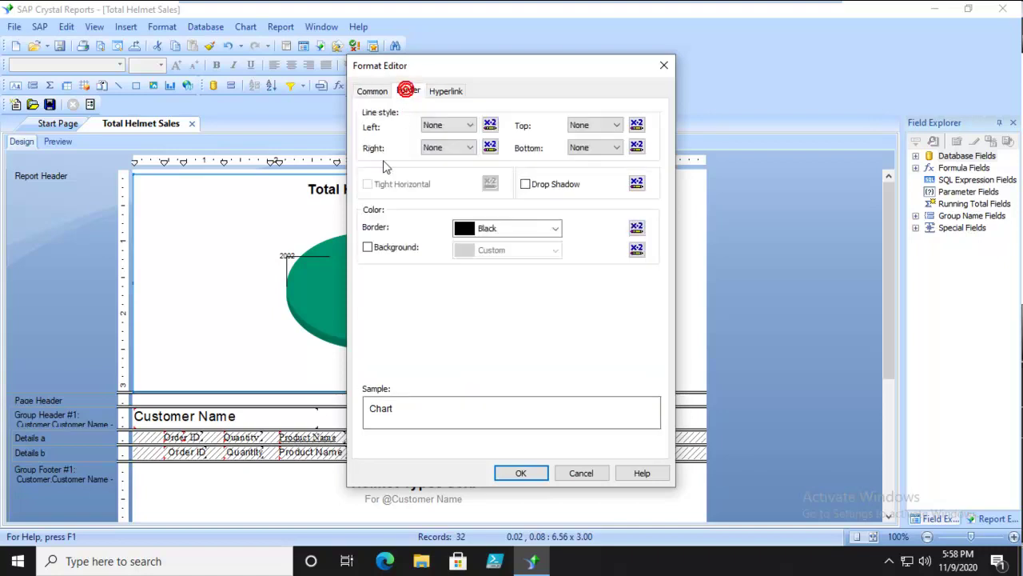
pyautogui.click(446, 90)
pyautogui.click(372, 90)
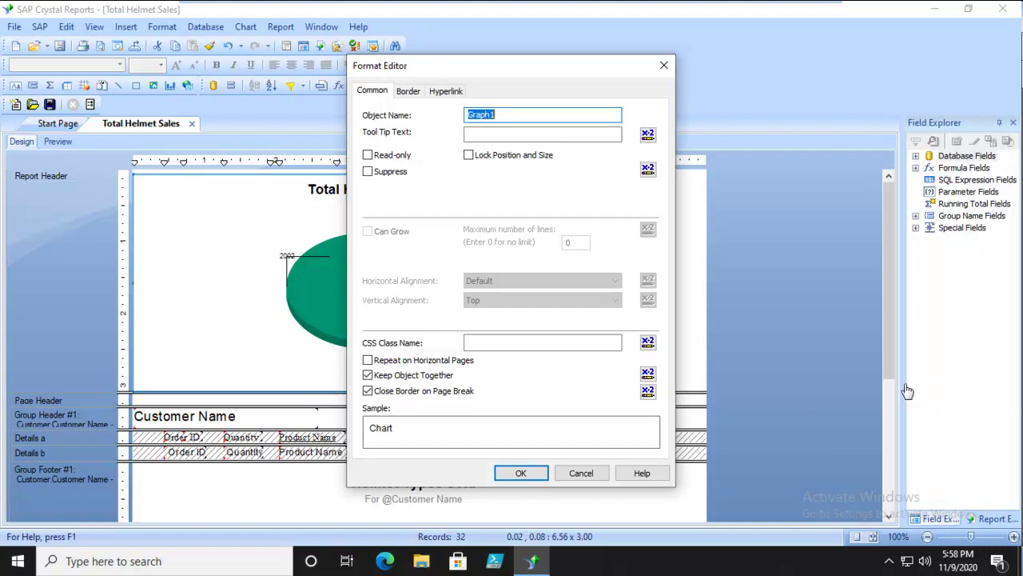
pyautogui.click(572, 472)
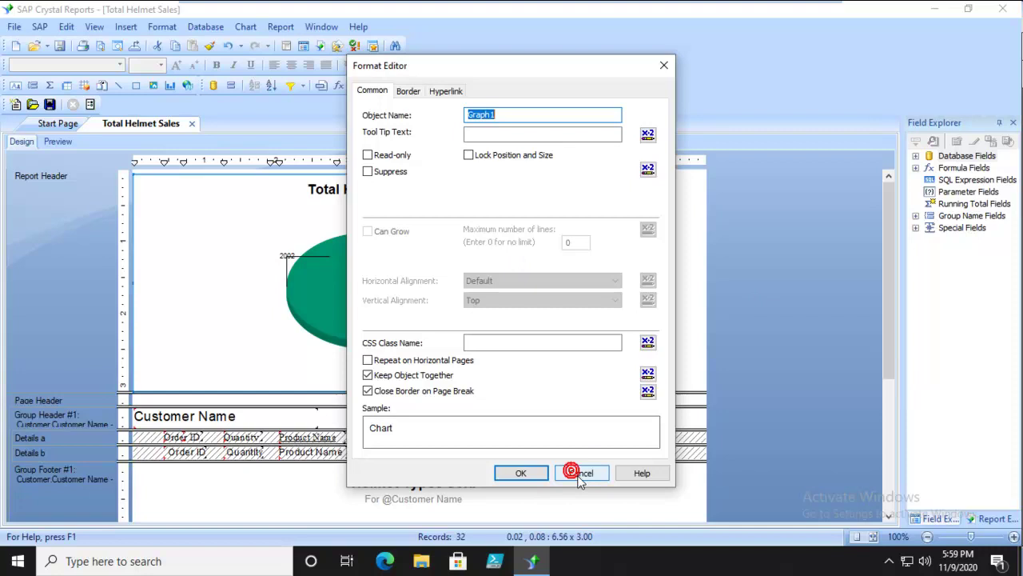
# - Examine the chart's type, color highlight, text and general options in the Chart Expert, discarding any changes
pyautogui.rightClick(605, 293)
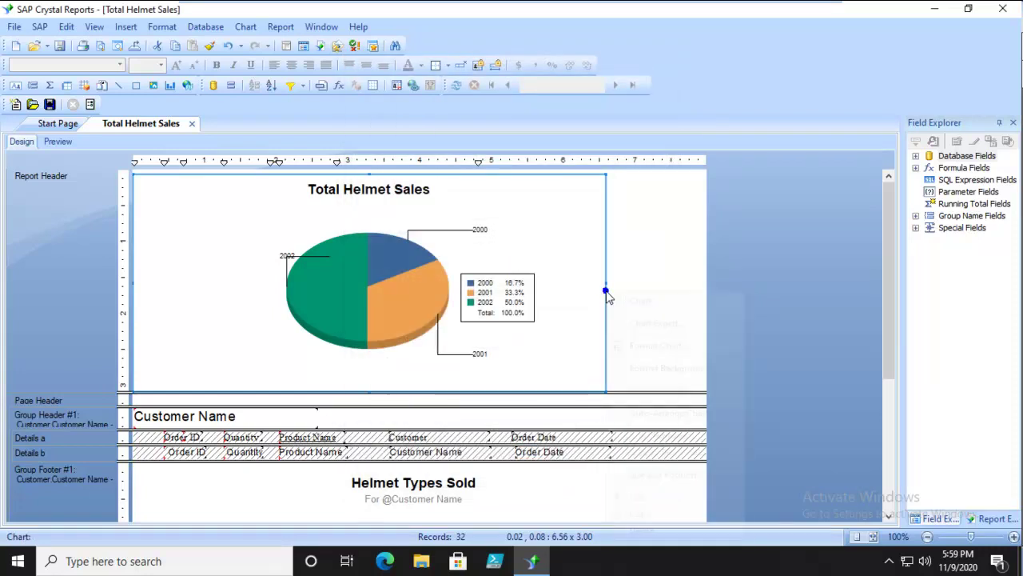
pyautogui.click(644, 323)
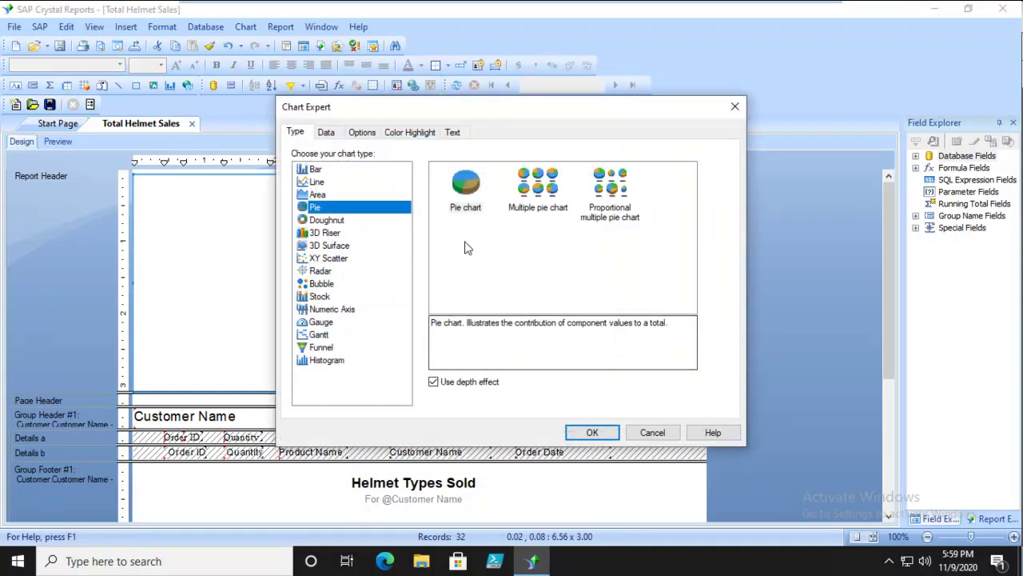
pyautogui.click(405, 133)
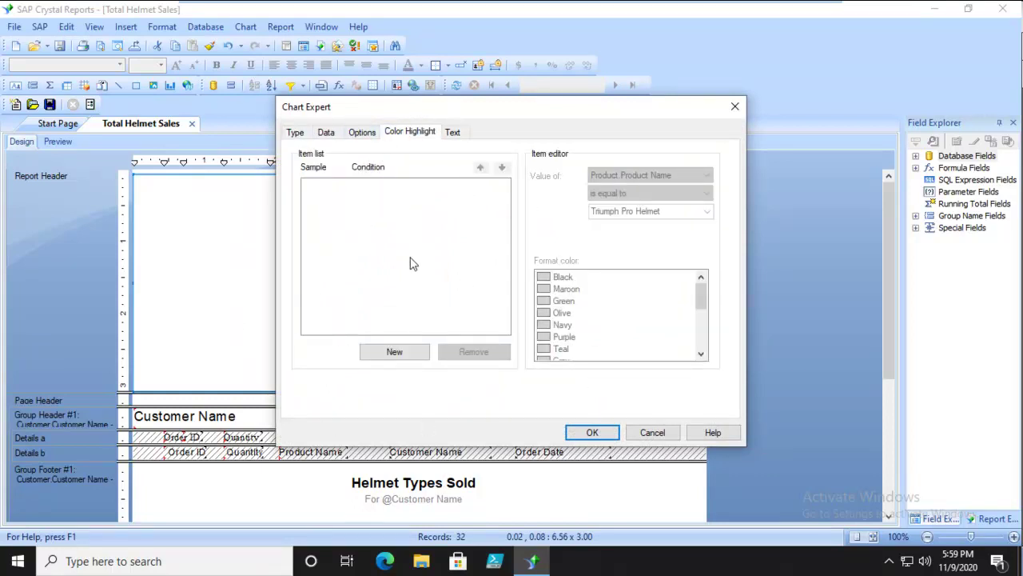
pyautogui.click(298, 132)
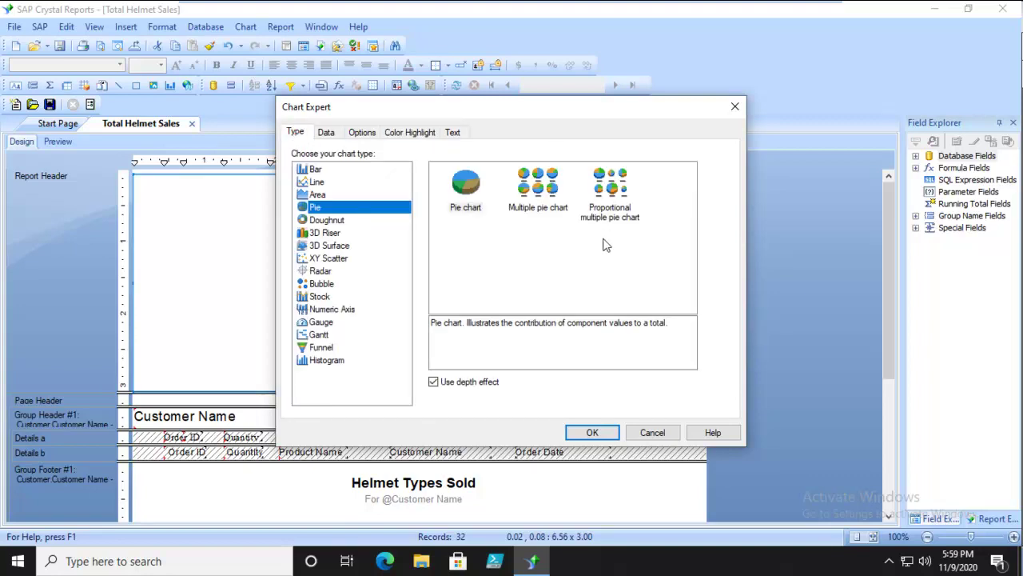
pyautogui.click(467, 190)
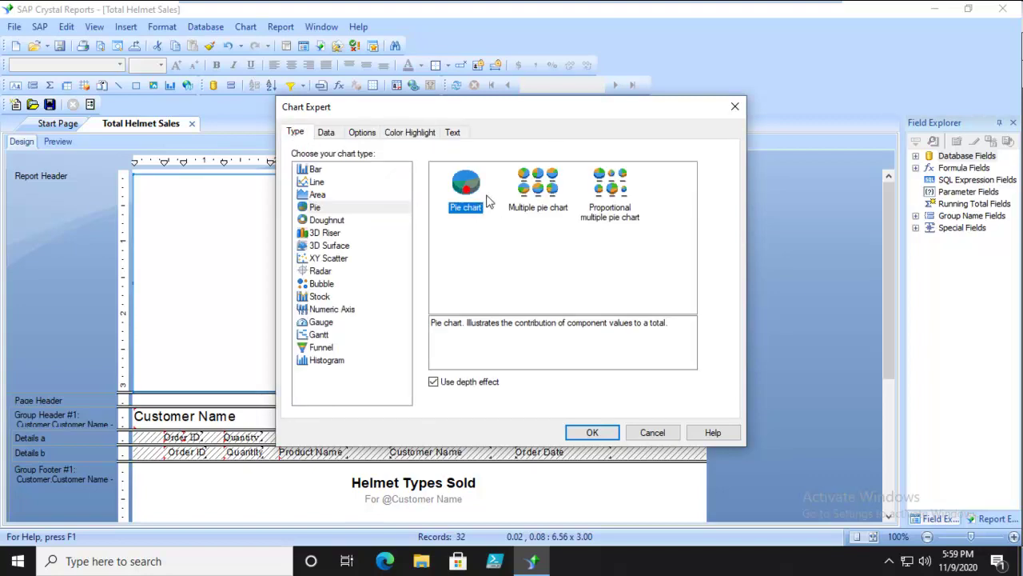
pyautogui.click(411, 133)
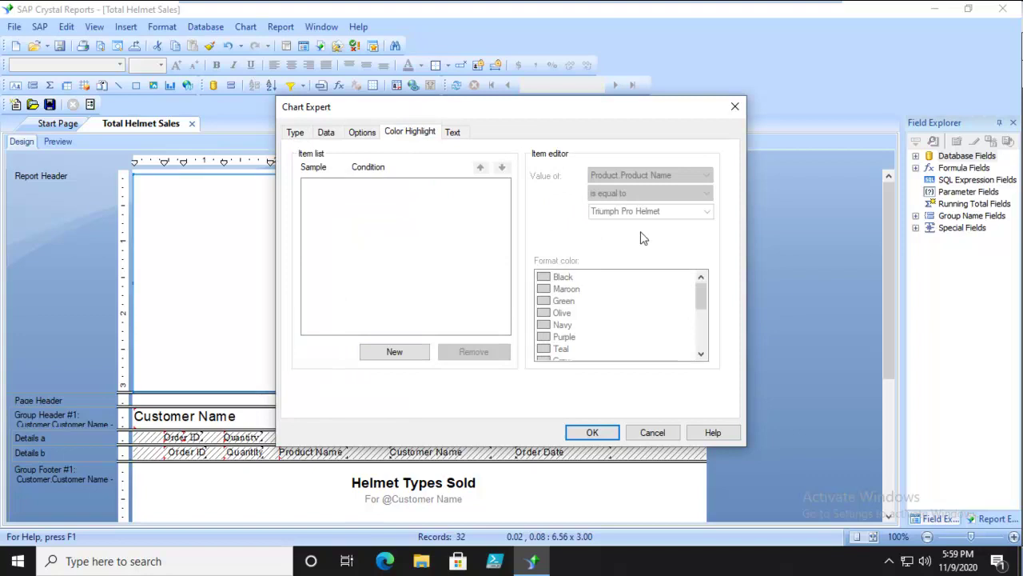
pyautogui.click(453, 133)
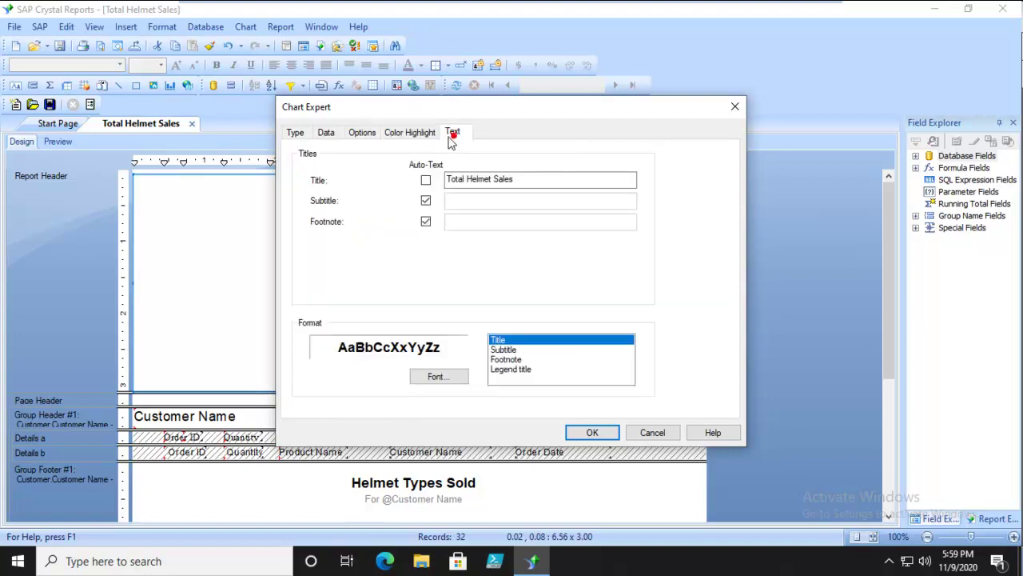
pyautogui.click(363, 133)
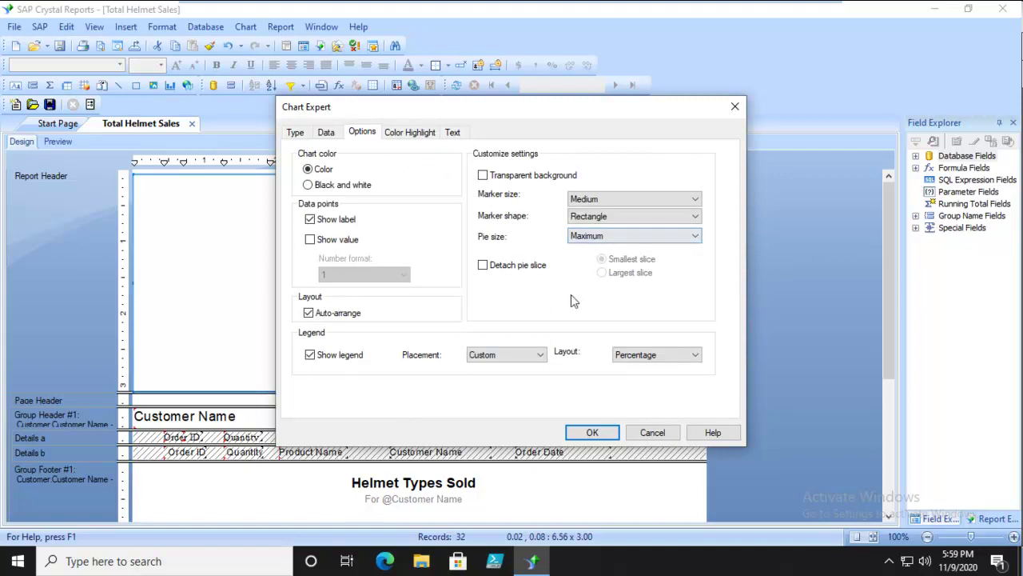
pyautogui.click(656, 432)
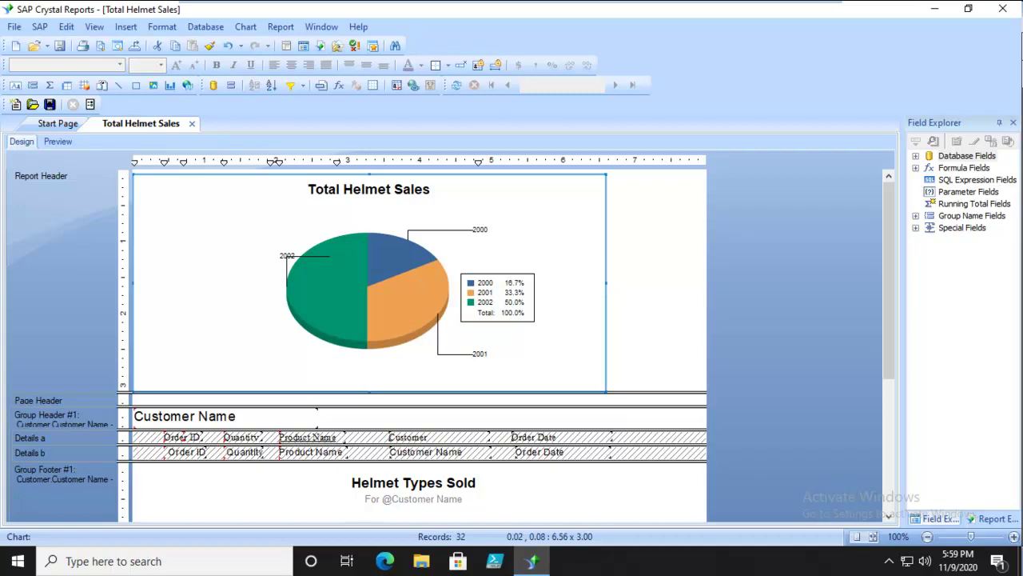
# - Reopen the Chart Expert for the Total Helmet Sales chart and inspect its On change of and Show value(s) fields
pyautogui.click(603, 233)
pyautogui.rightClick(603, 234)
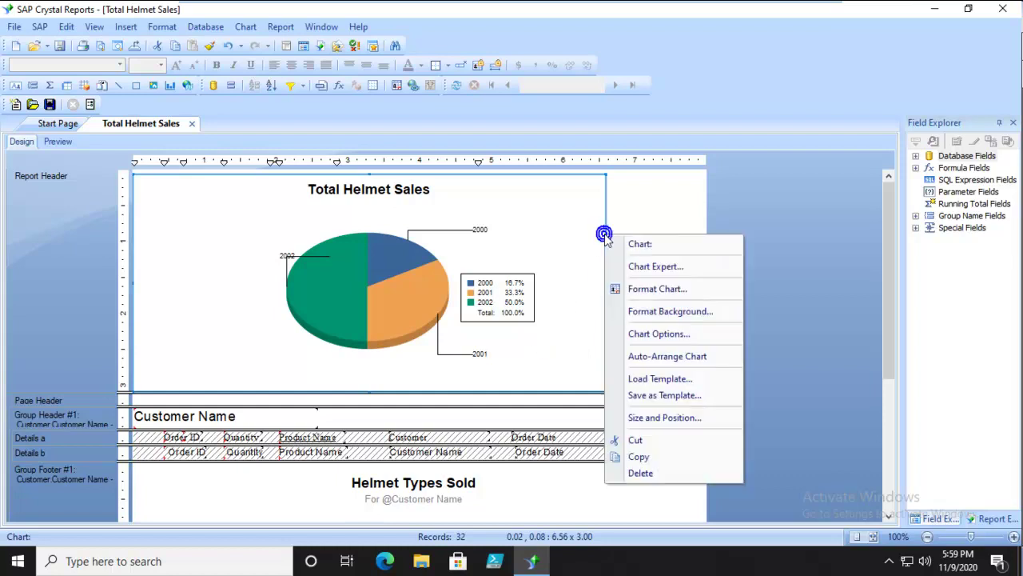
pyautogui.click(651, 268)
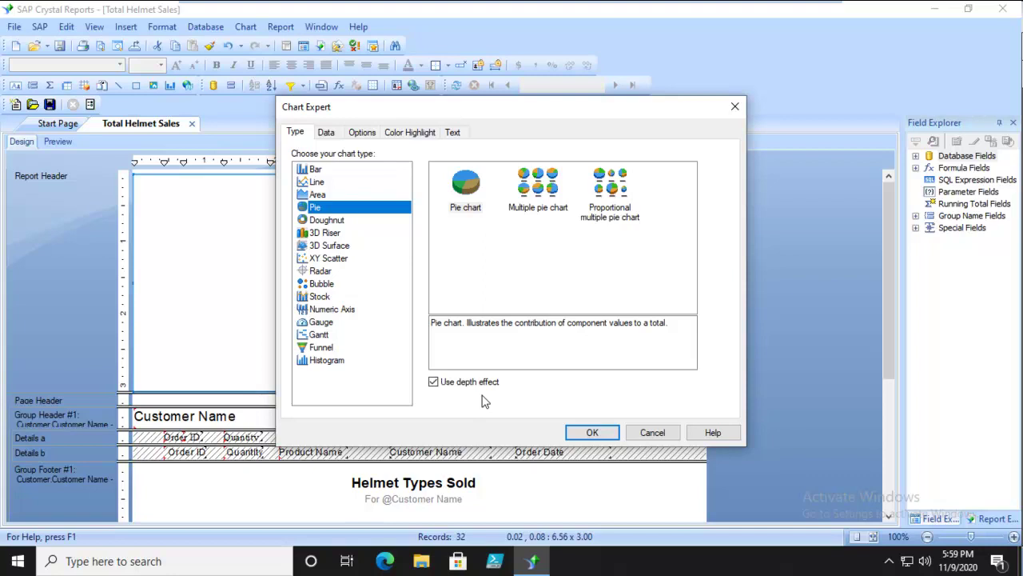
pyautogui.click(327, 133)
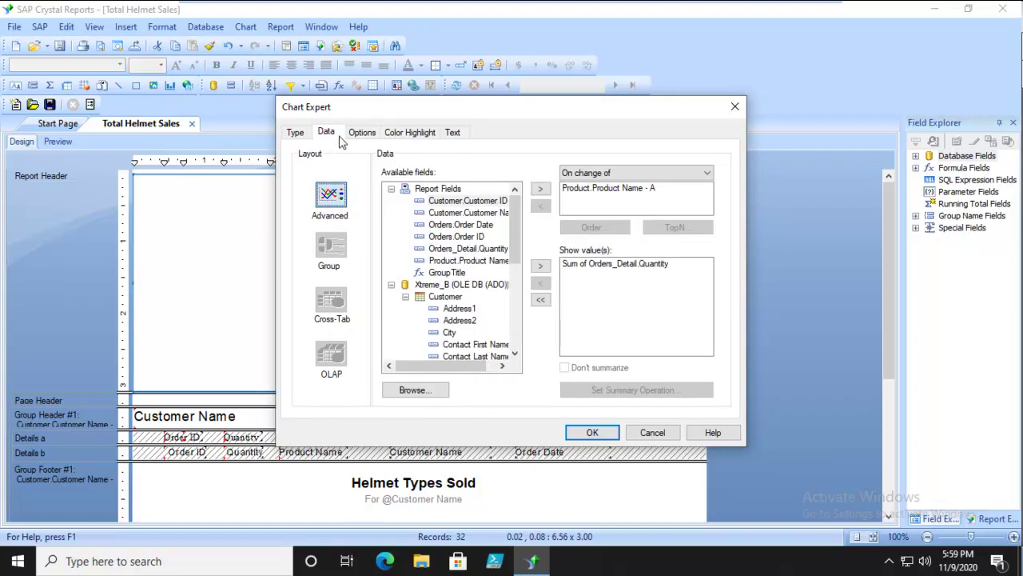
pyautogui.click(627, 189)
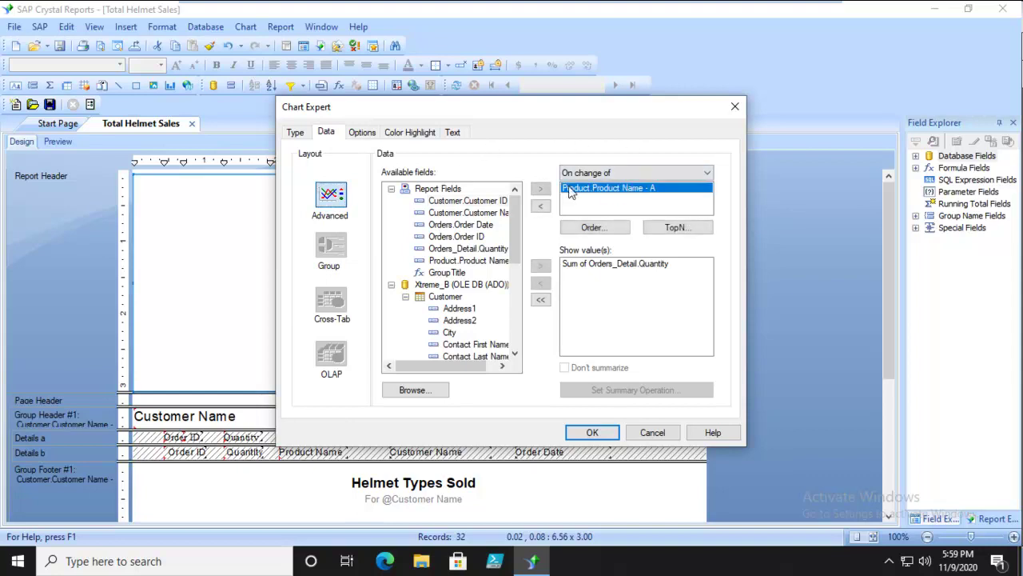
pyautogui.click(593, 267)
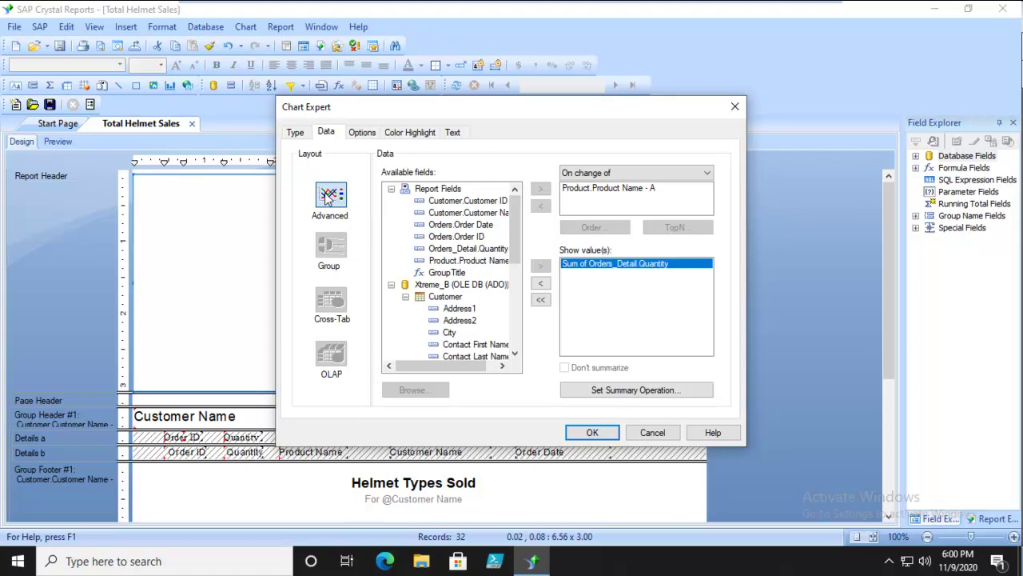
pyautogui.click(610, 190)
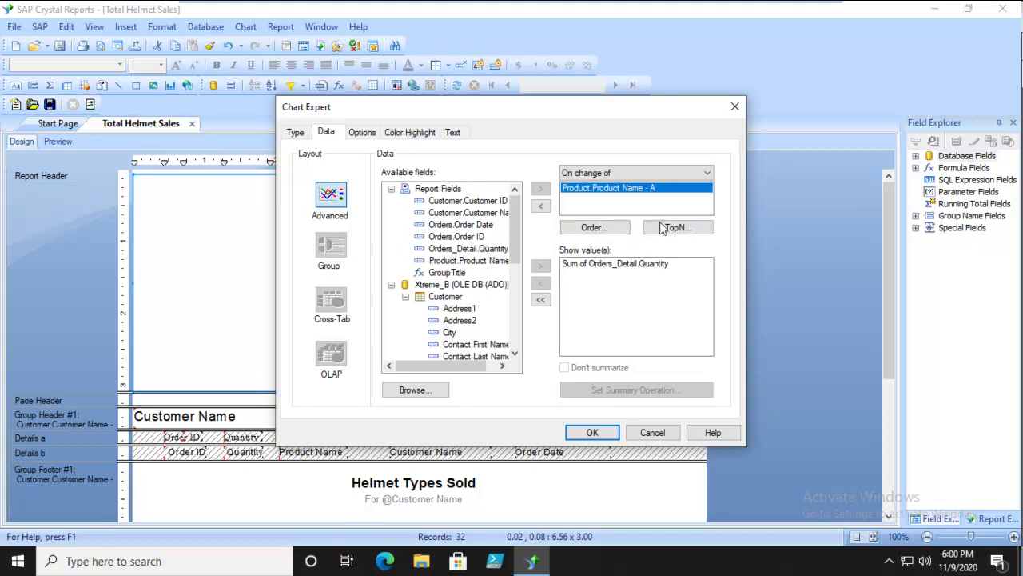
pyautogui.click(600, 267)
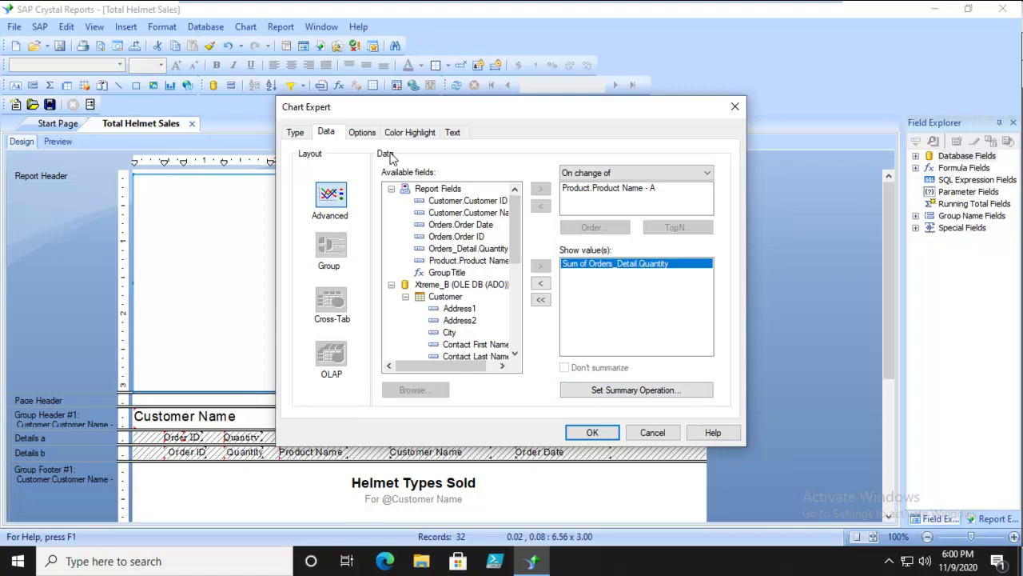
# - Hide the pie chart's data point labels and set the legend placement to Bottom with the Both layout
pyautogui.click(363, 133)
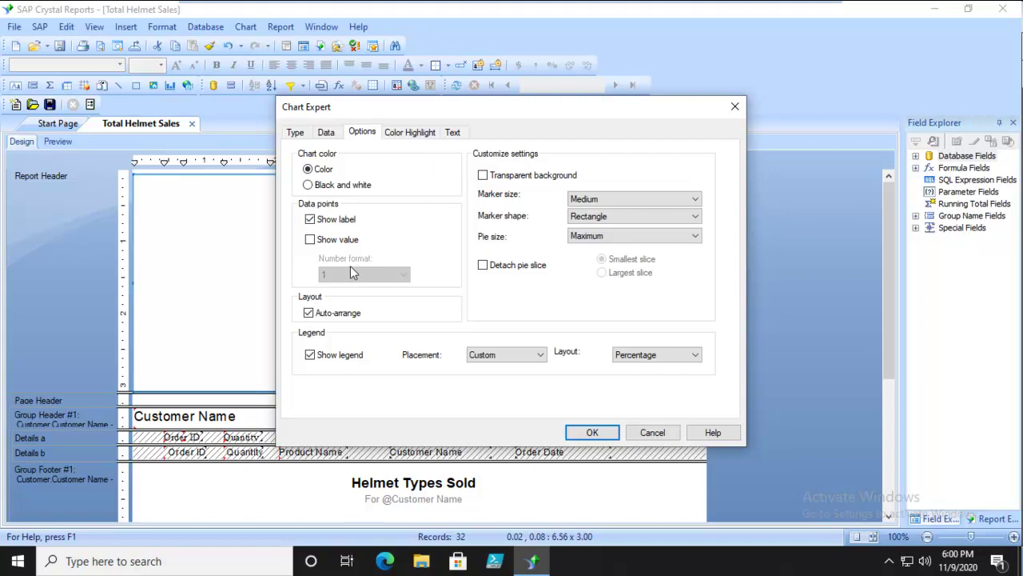
pyautogui.click(309, 219)
pyautogui.click(541, 355)
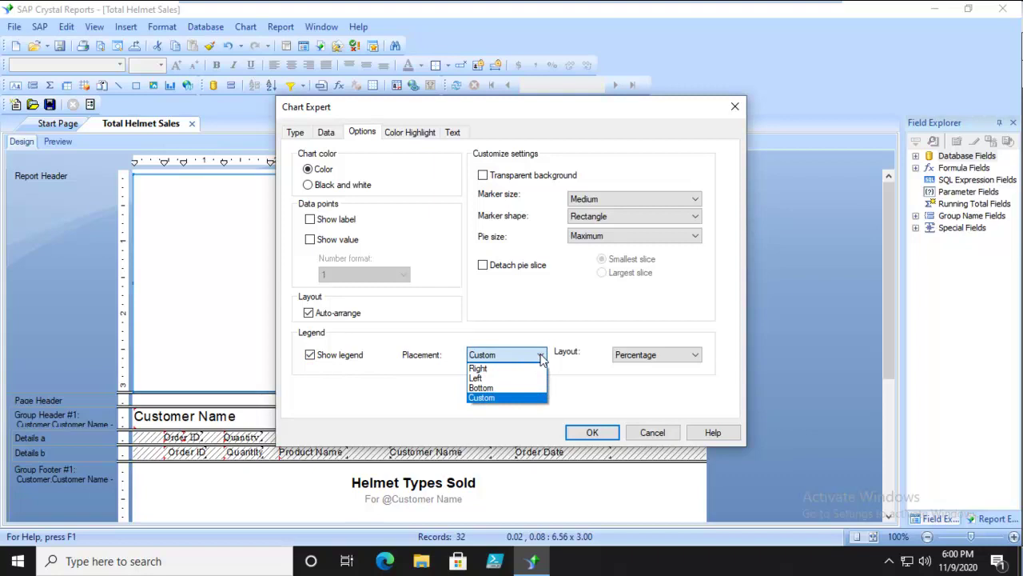
pyautogui.click(484, 387)
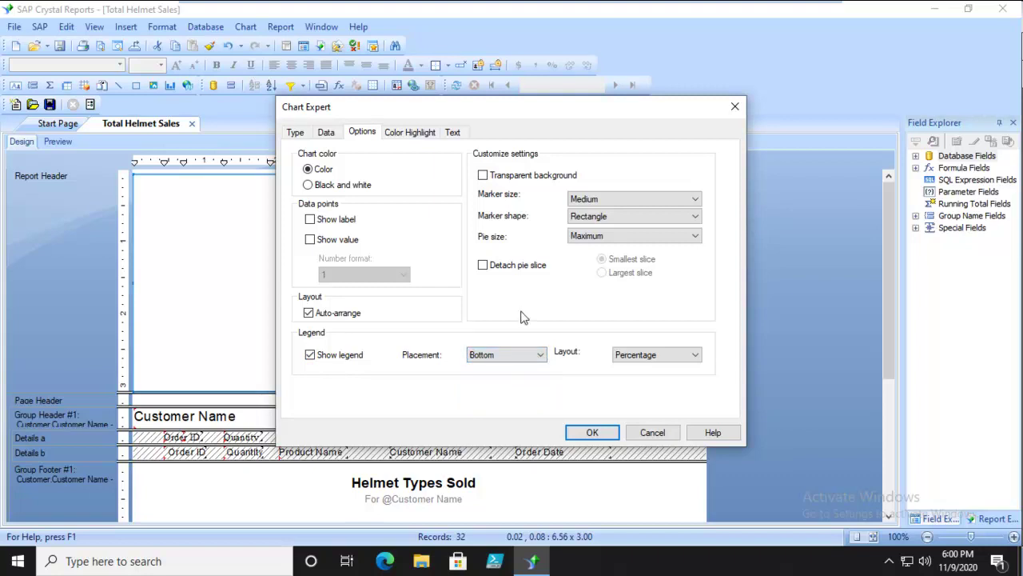
pyautogui.click(643, 356)
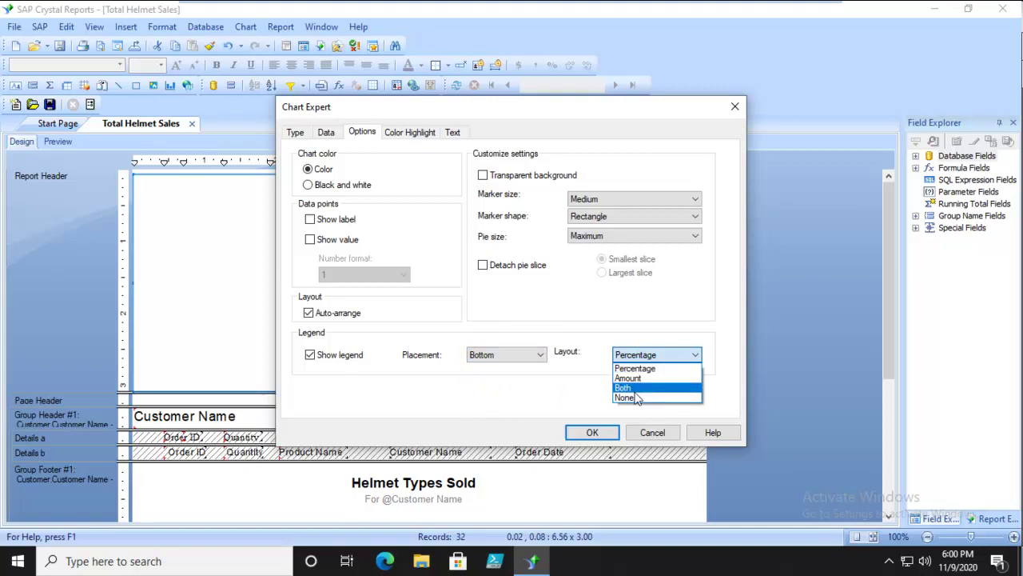
pyautogui.click(633, 389)
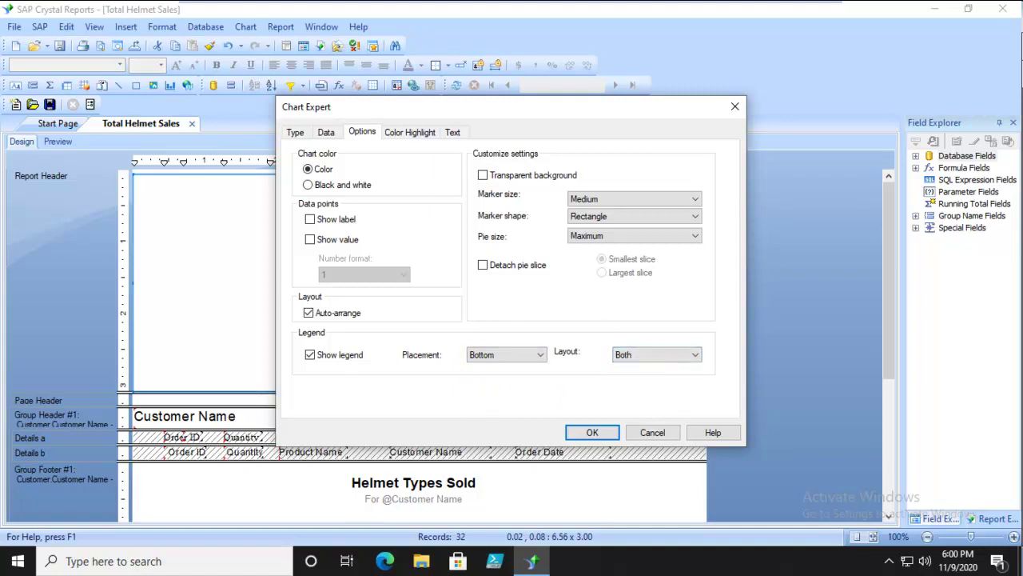
# - Turn off automatic text for the chart's footnote and enter "By:" followed by the author's full name
pyautogui.click(407, 133)
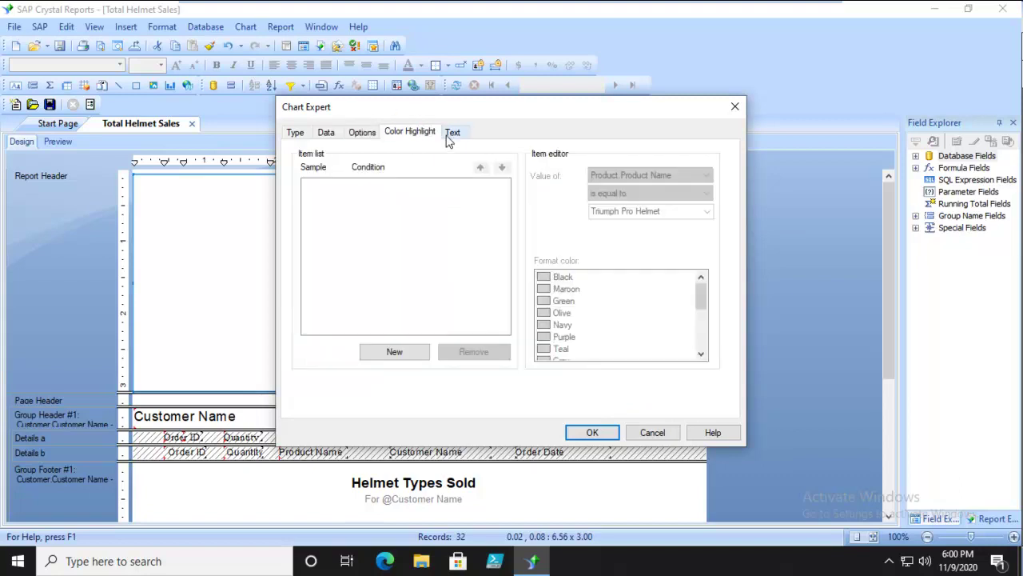
pyautogui.click(448, 134)
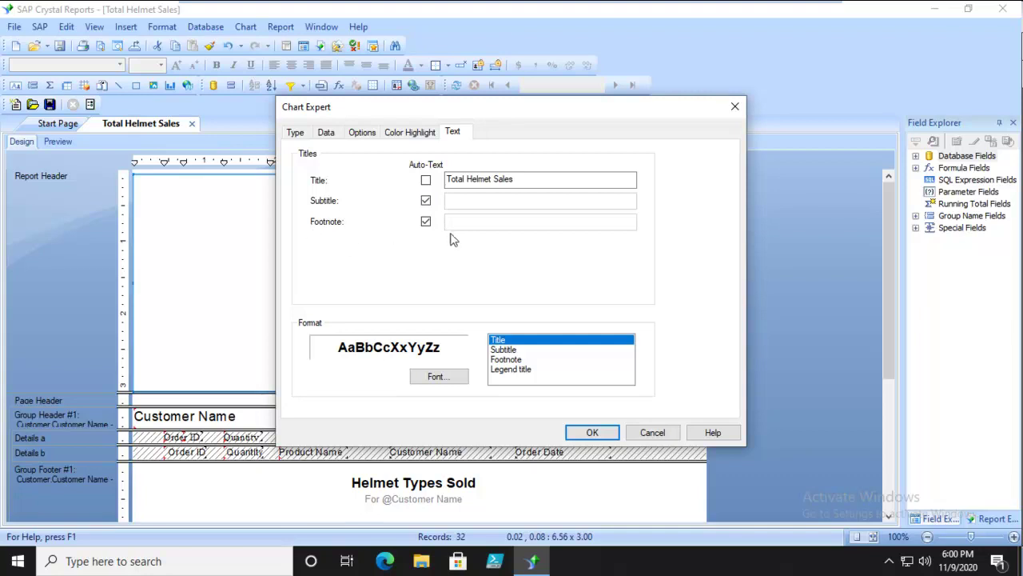
pyautogui.click(425, 221)
pyautogui.click(470, 223)
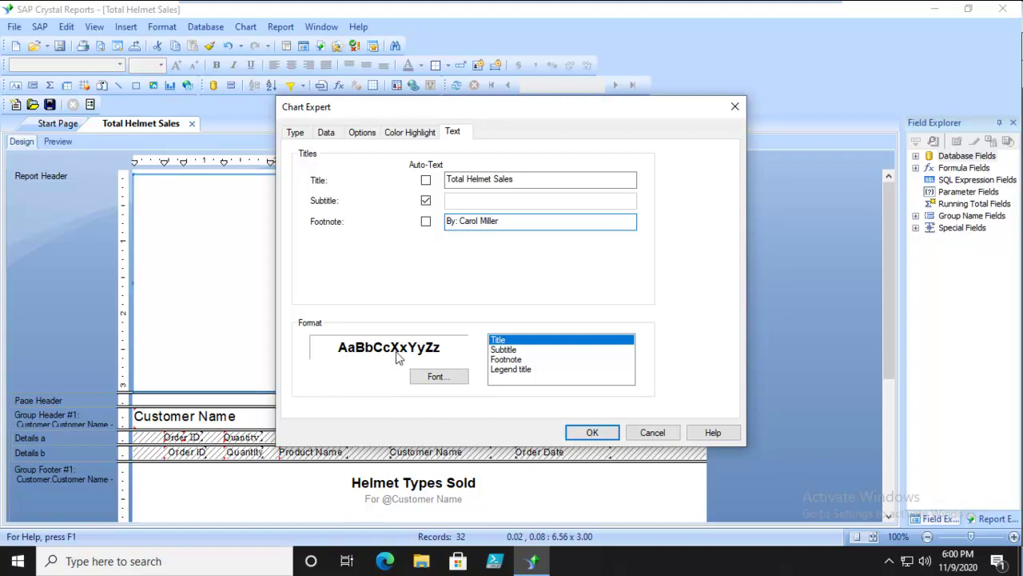
# - Set the chart title's font to Verdana and apply the Chart Expert changes
pyautogui.click(434, 376)
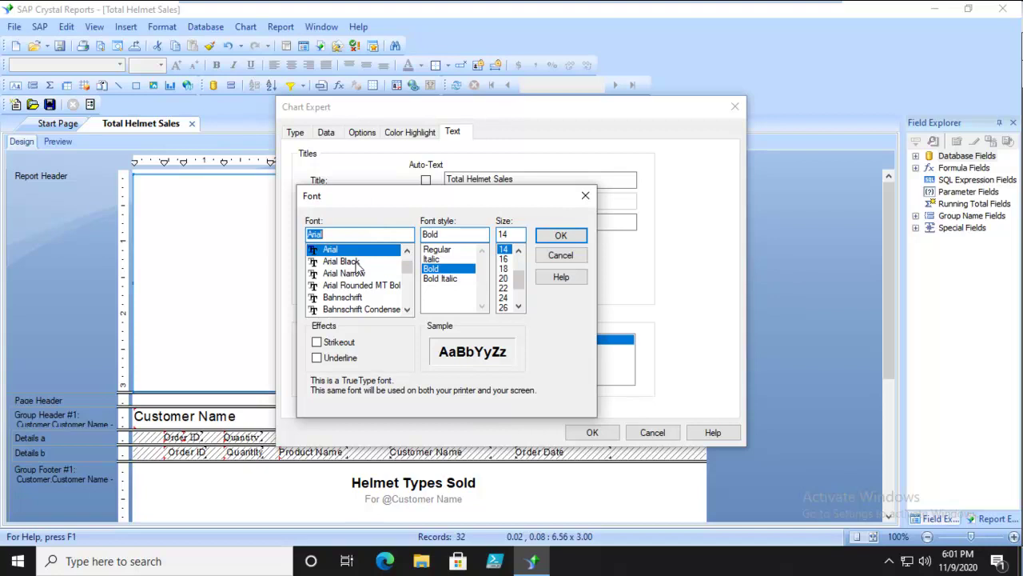
pyautogui.write('verdana')
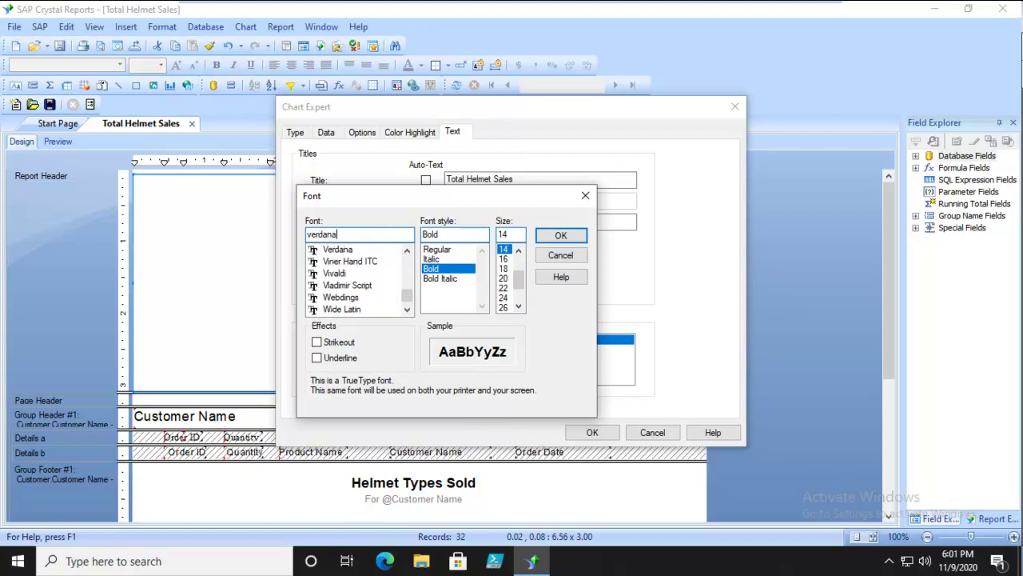
pyautogui.click(561, 235)
pyautogui.click(592, 432)
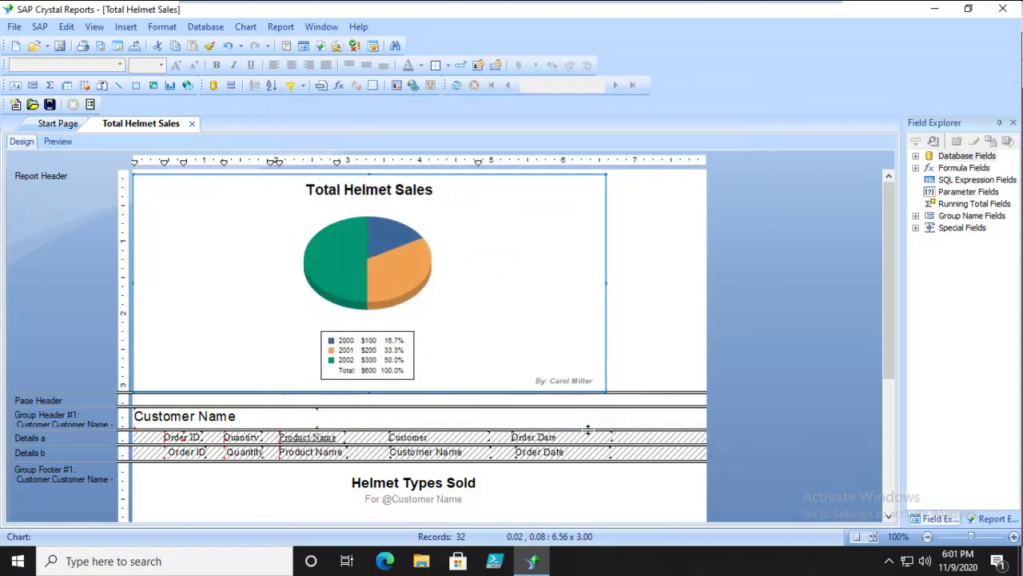
# - Preview the report and go back to page 1 to check the reformatted Total Helmet Sales chart
pyautogui.click(58, 141)
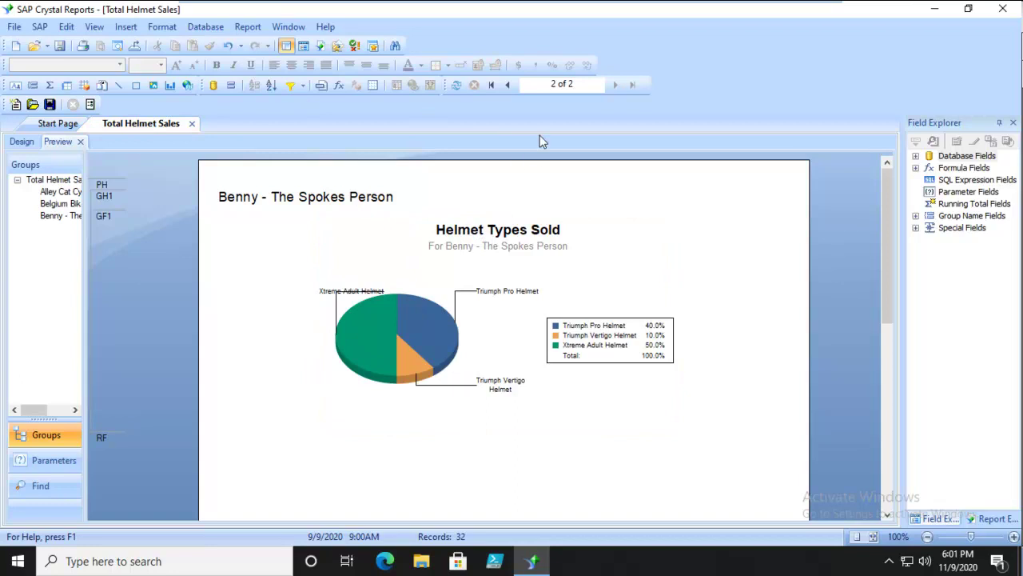
pyautogui.click(506, 84)
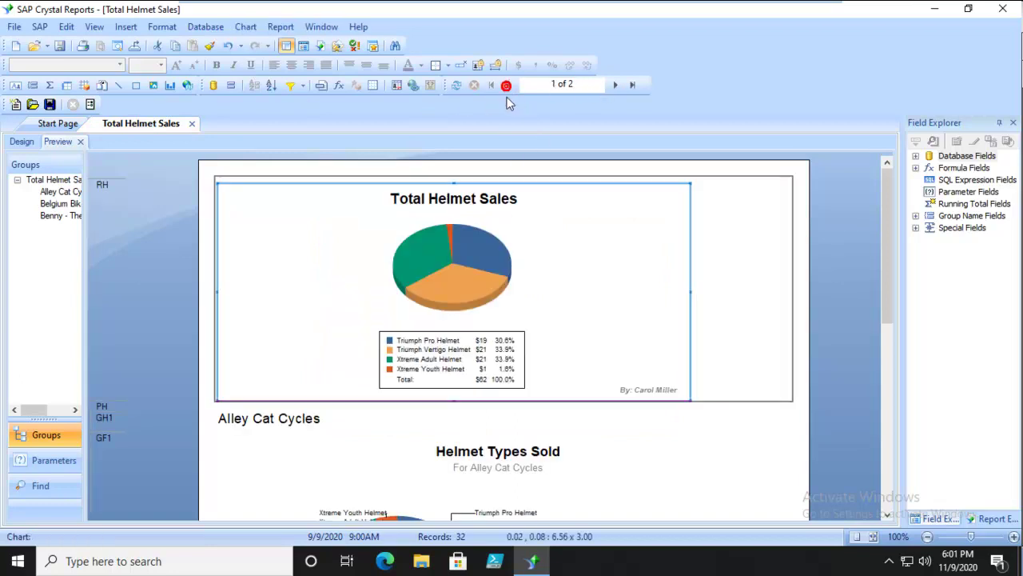